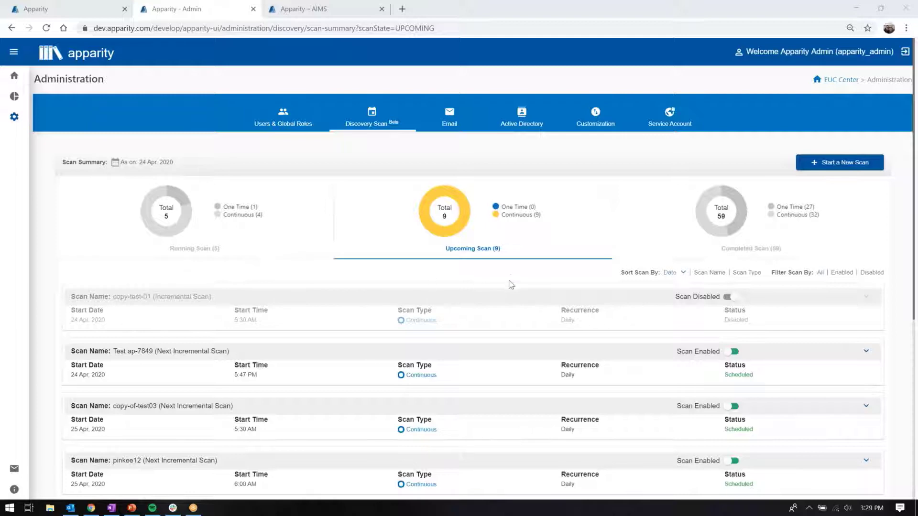
Step: Open the completed scans and review the scan results of the most recent one, started on 23 Apr, 2020
{"action": "left_click", "coordinate": [661, 245]}
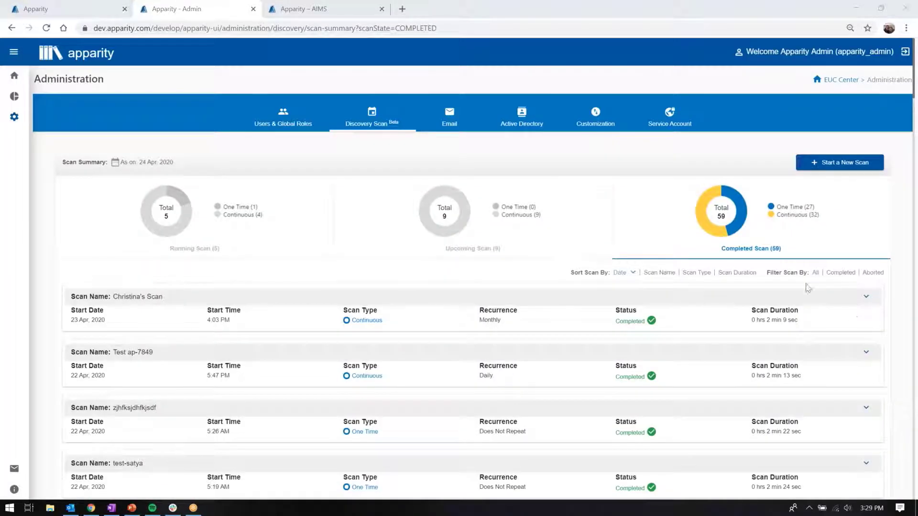
{"action": "scroll", "coordinate": [839, 246], "scroll_direction": "down", "scroll_amount": 1}
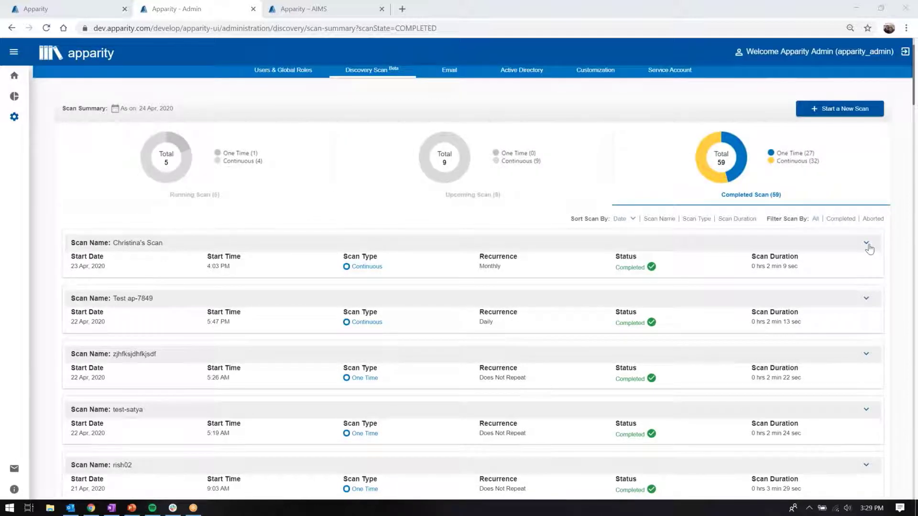
{"action": "left_click", "coordinate": [866, 243]}
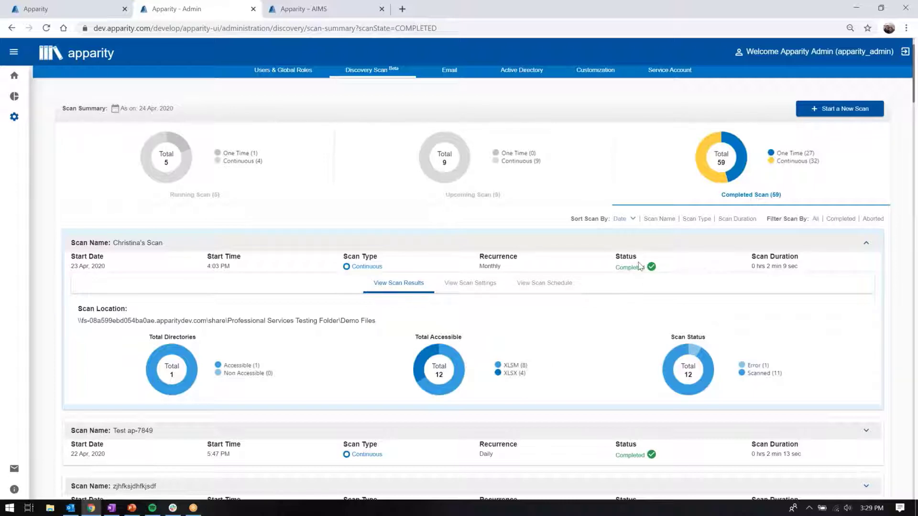
{"action": "scroll", "coordinate": [639, 266], "scroll_direction": "down", "scroll_amount": 1}
{"action": "scroll", "coordinate": [621, 259], "scroll_direction": "down", "scroll_amount": 1}
{"action": "scroll", "coordinate": [598, 246], "scroll_direction": "down", "scroll_amount": 1}
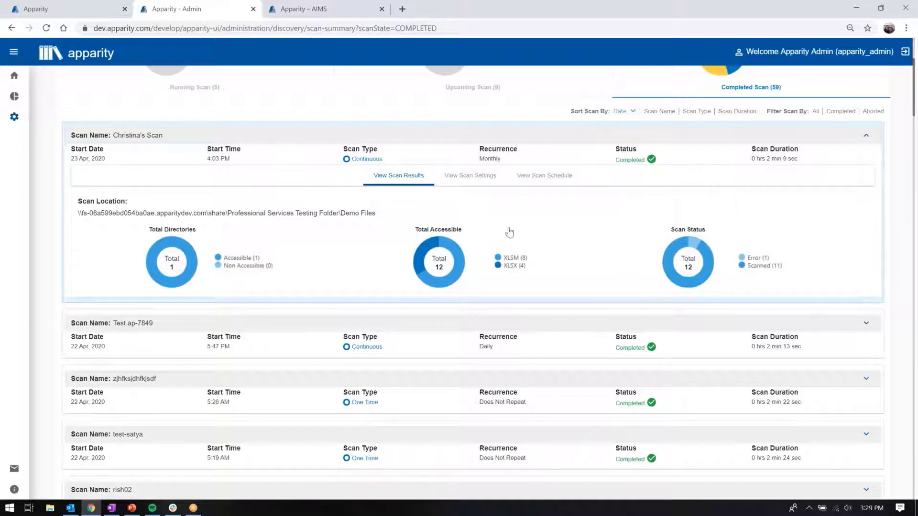
Step: Review the scan settings of the 23 Apr, 2020 scan, including exclusion patterns and file types, and collapse its details
{"action": "left_click", "coordinate": [471, 176]}
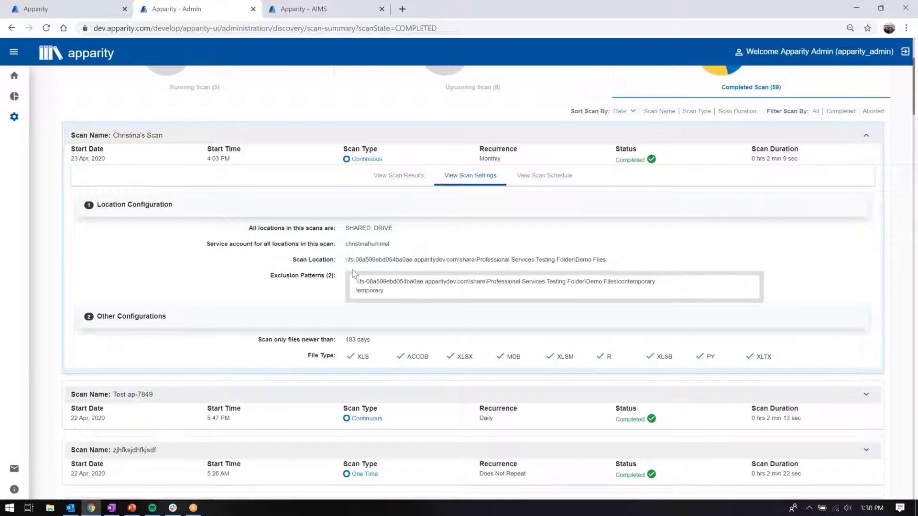
{"action": "scroll", "coordinate": [421, 263], "scroll_direction": "up", "scroll_amount": 1}
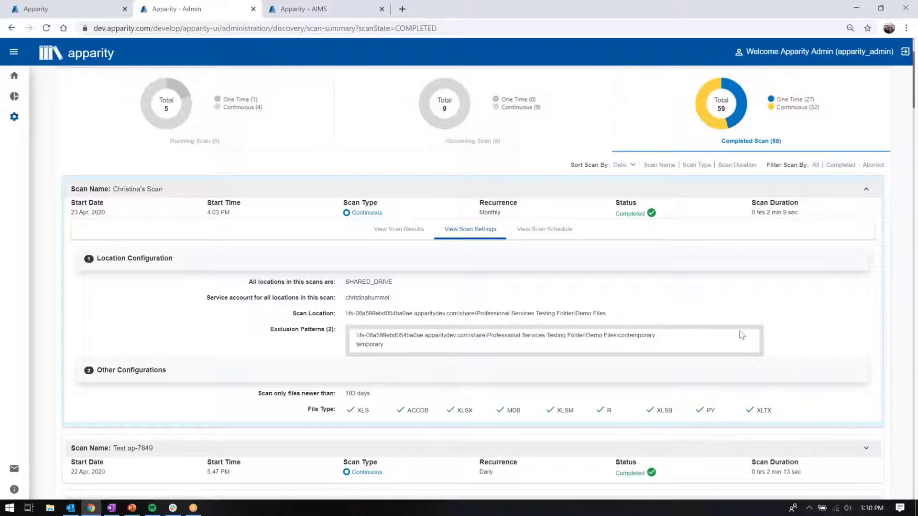
{"action": "scroll", "coordinate": [868, 297], "scroll_direction": "up", "scroll_amount": 1}
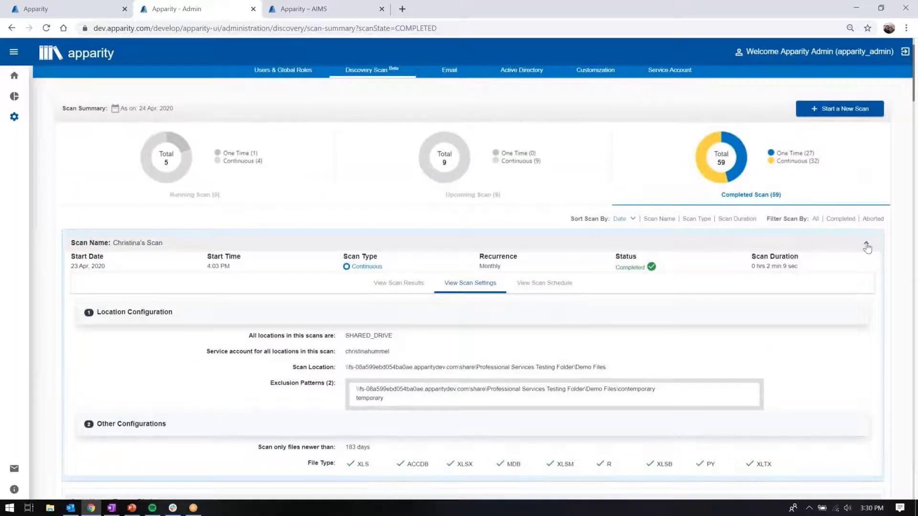
{"action": "left_click", "coordinate": [867, 247]}
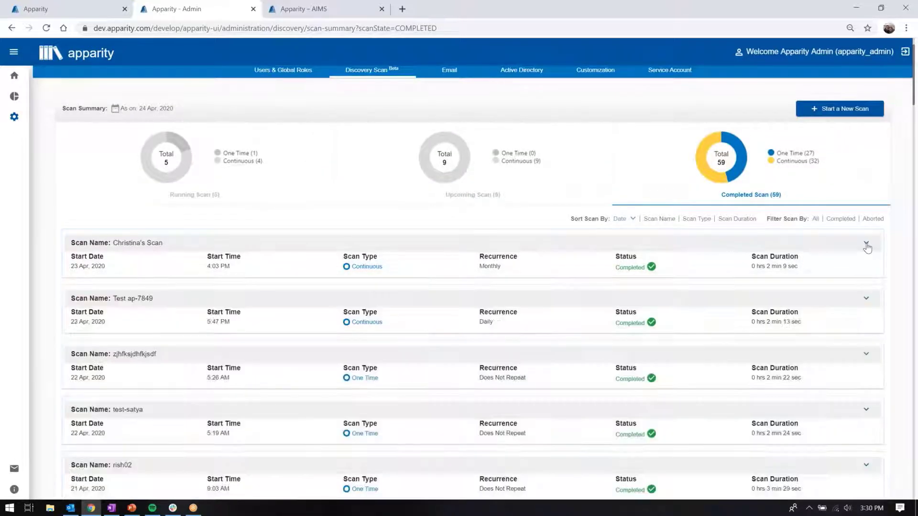
Step: Start a new scan named "Apparity Demo Scan" and continue to its scan settings
{"action": "scroll", "coordinate": [871, 239], "scroll_direction": "up", "scroll_amount": 1}
{"action": "scroll", "coordinate": [899, 172], "scroll_direction": "up", "scroll_amount": 1}
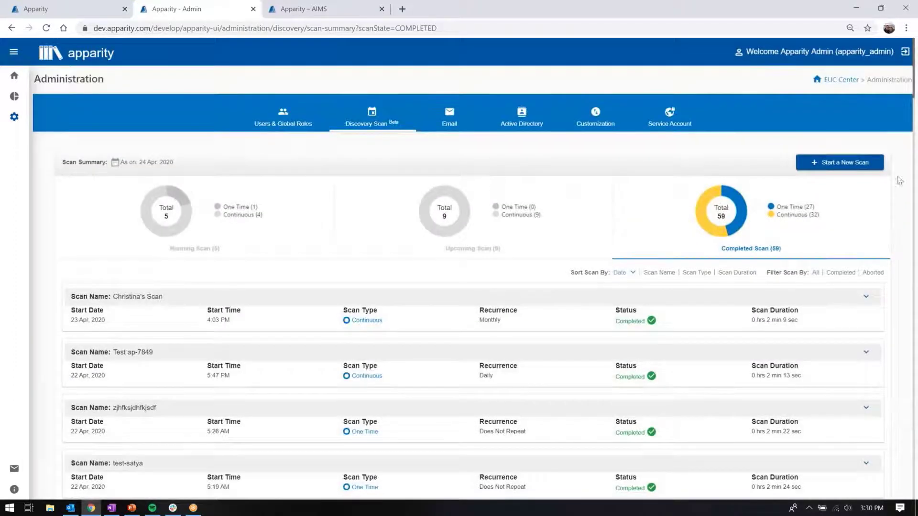
{"action": "left_click", "coordinate": [854, 165]}
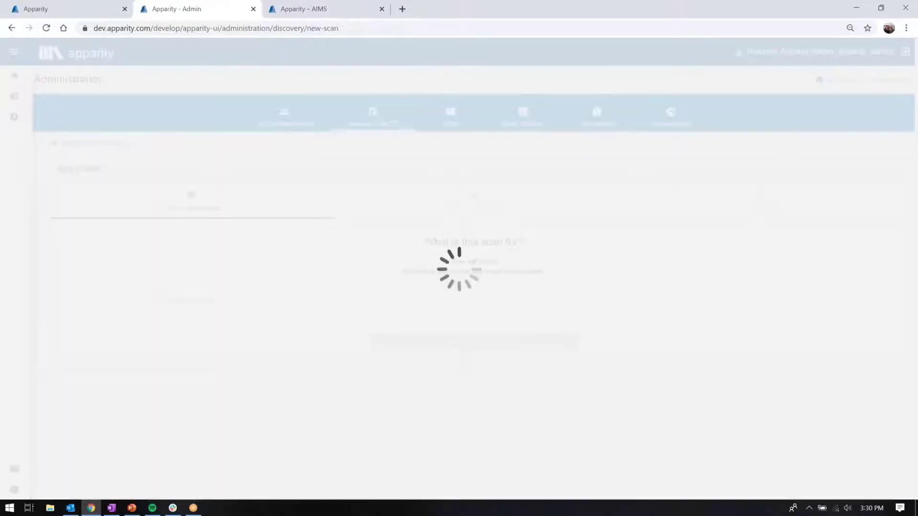
{"action": "left_click", "coordinate": [389, 294]}
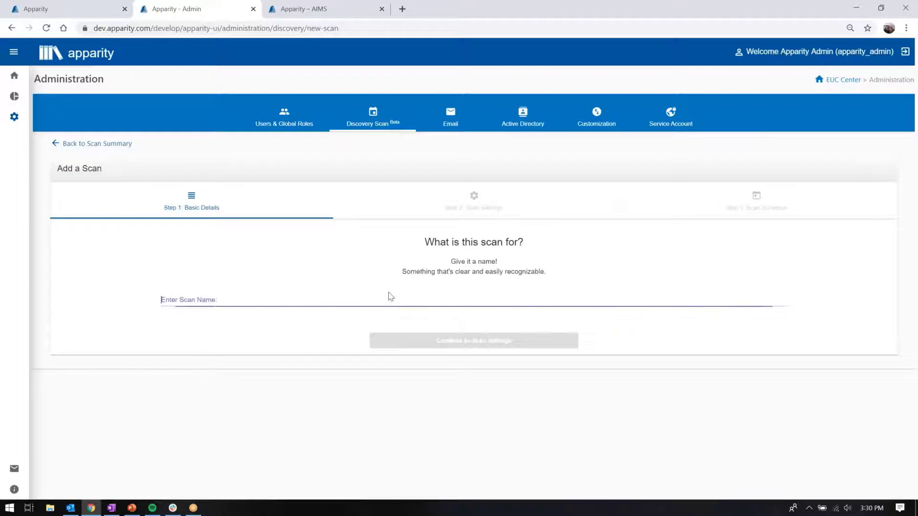
{"action": "type", "text": "Apparity"}
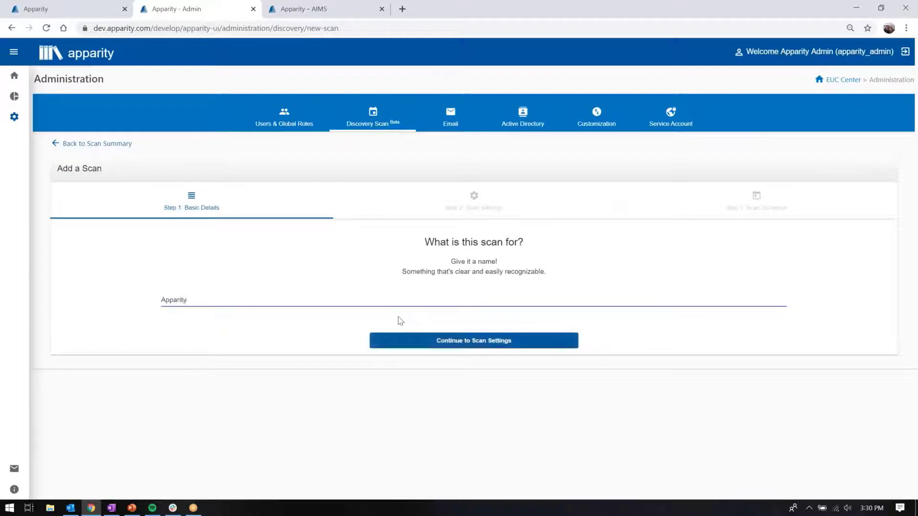
{"action": "type", "text": " Demo Scan"}
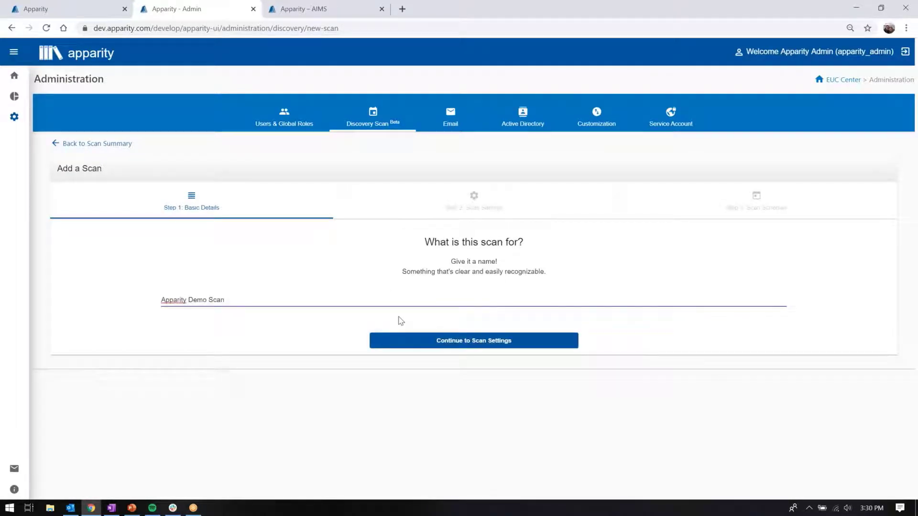
{"action": "left_click", "coordinate": [440, 342]}
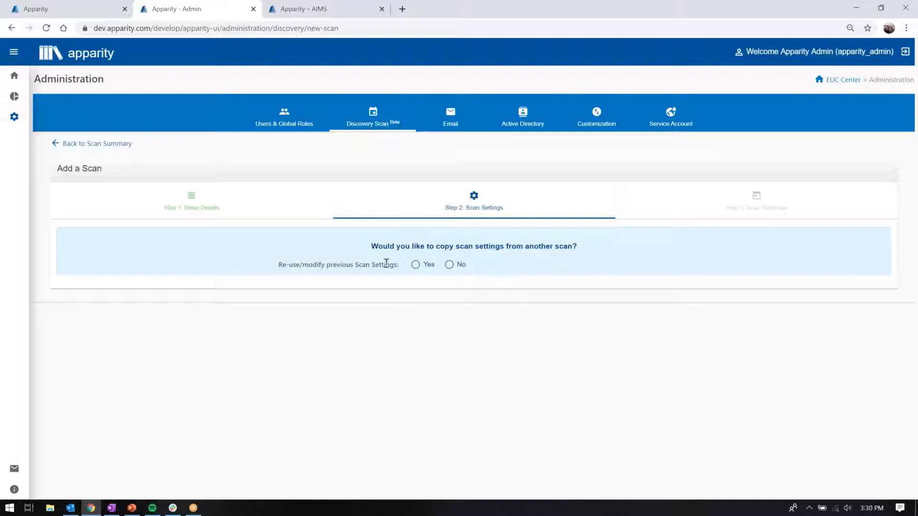
Step: Choose to reuse previous scan settings and copy them from the completed scan of 23 Apr, 2020
{"action": "left_click", "coordinate": [416, 265]}
{"action": "left_click", "coordinate": [434, 282]}
{"action": "left_click", "coordinate": [438, 298]}
Step: Check the copied "temporary" exclusion pattern and verify the shared drive location configuration
{"action": "scroll", "coordinate": [251, 301], "scroll_direction": "down", "scroll_amount": 3}
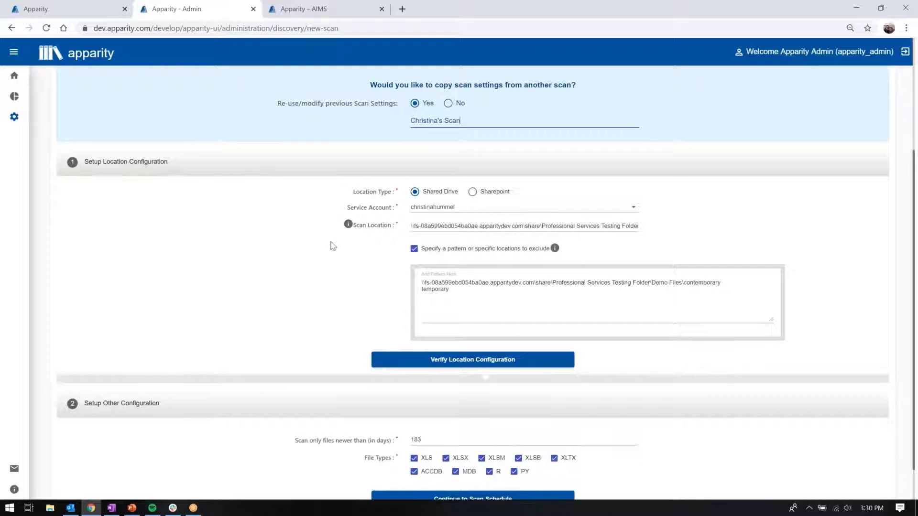
{"action": "scroll", "coordinate": [258, 228], "scroll_direction": "down", "scroll_amount": 1}
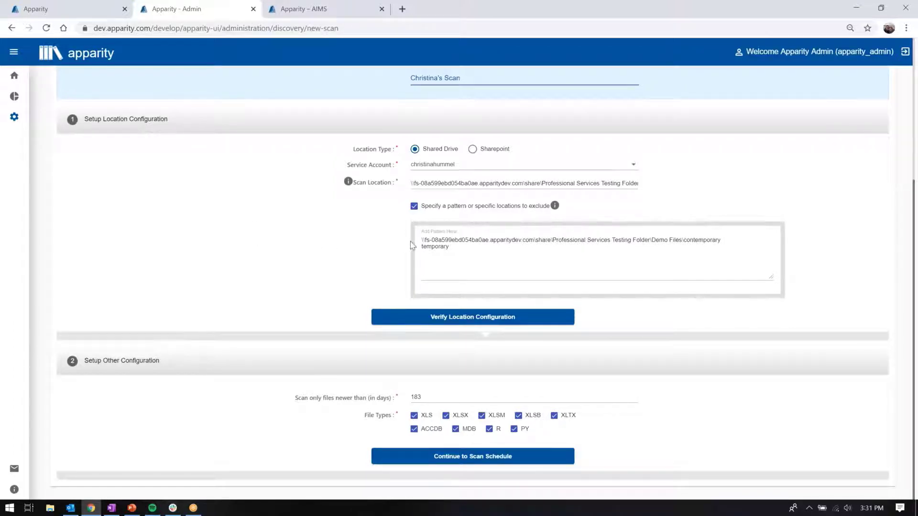
{"action": "left_click", "coordinate": [451, 247]}
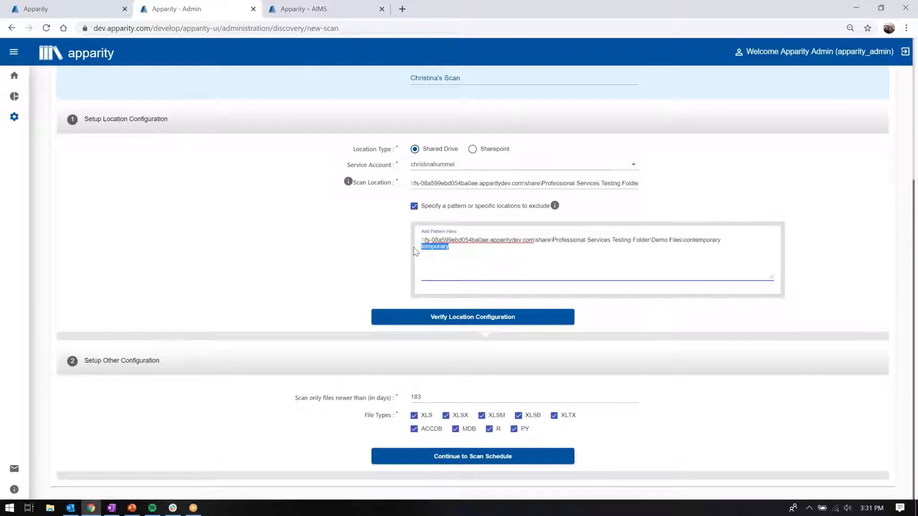
{"action": "left_click", "coordinate": [378, 259]}
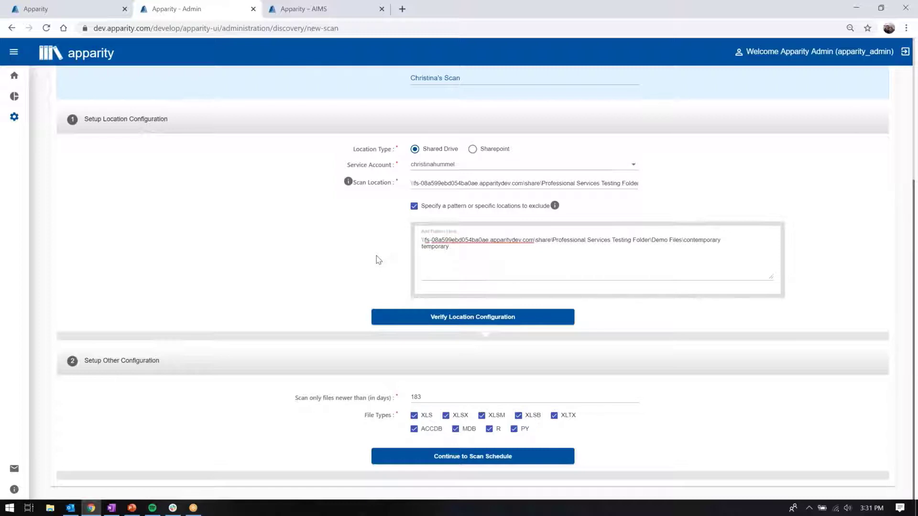
{"action": "left_click", "coordinate": [446, 327]}
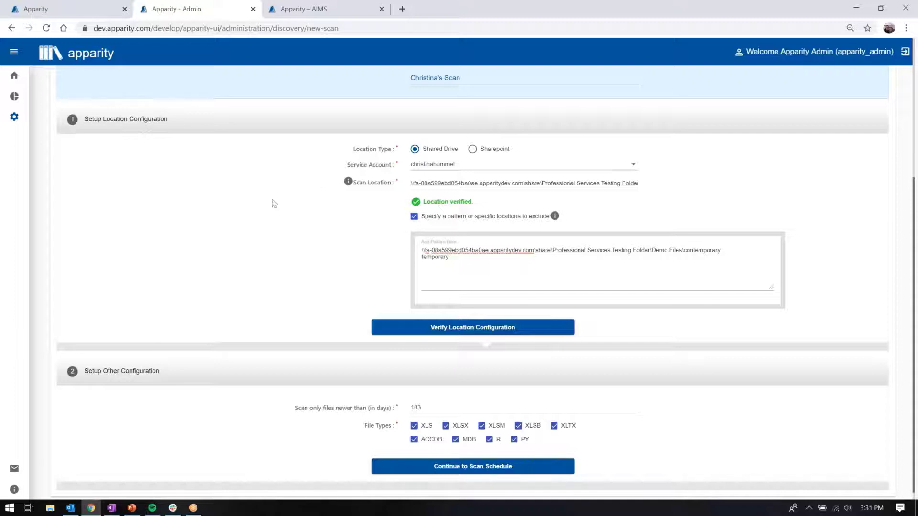
Step: Exclude the ACCDB, MDB, R and PY file types from the scan and continue to the scan schedule
{"action": "scroll", "coordinate": [232, 210], "scroll_direction": "down", "scroll_amount": 1}
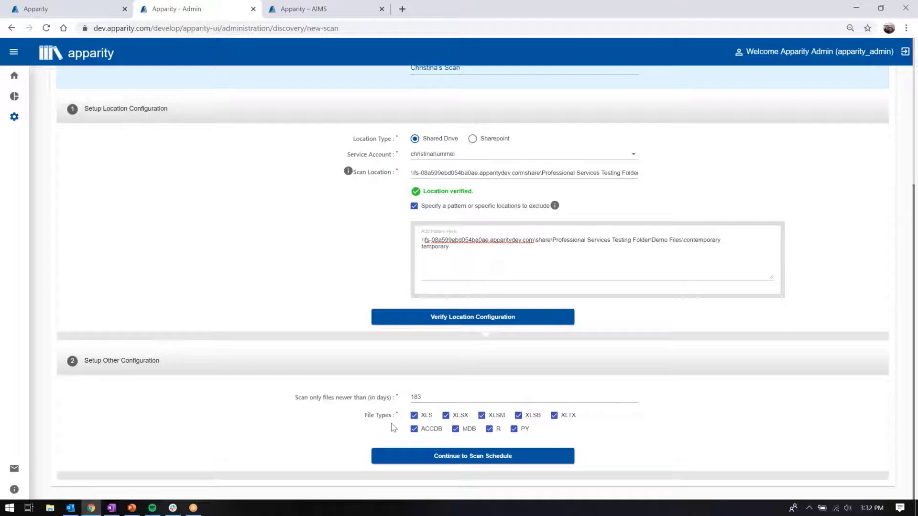
{"action": "left_click", "coordinate": [414, 430]}
{"action": "left_click", "coordinate": [456, 429]}
{"action": "left_click", "coordinate": [490, 429]}
{"action": "left_click", "coordinate": [514, 429]}
{"action": "left_click", "coordinate": [529, 457]}
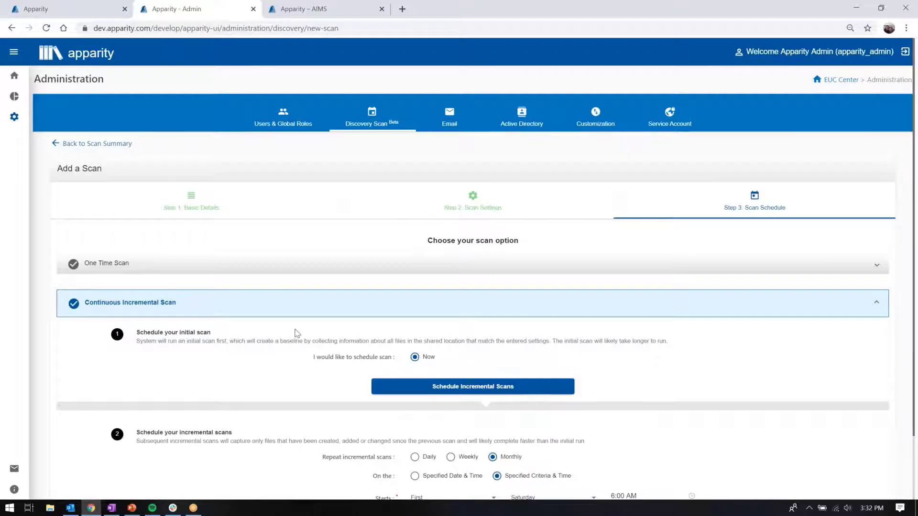
Step: Set the incremental scans to repeat weekly, then finalize the schedule and start the initial scan
{"action": "scroll", "coordinate": [240, 312], "scroll_direction": "down", "scroll_amount": 2}
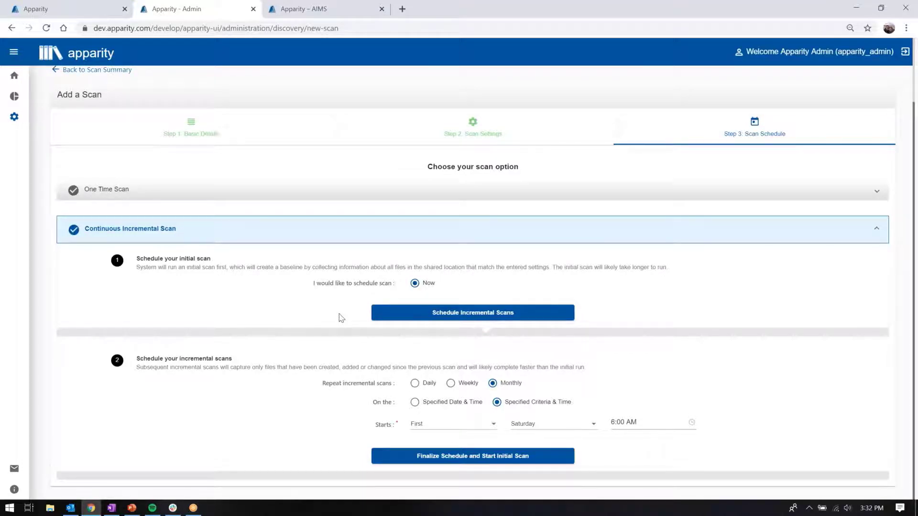
{"action": "left_click", "coordinate": [450, 383]}
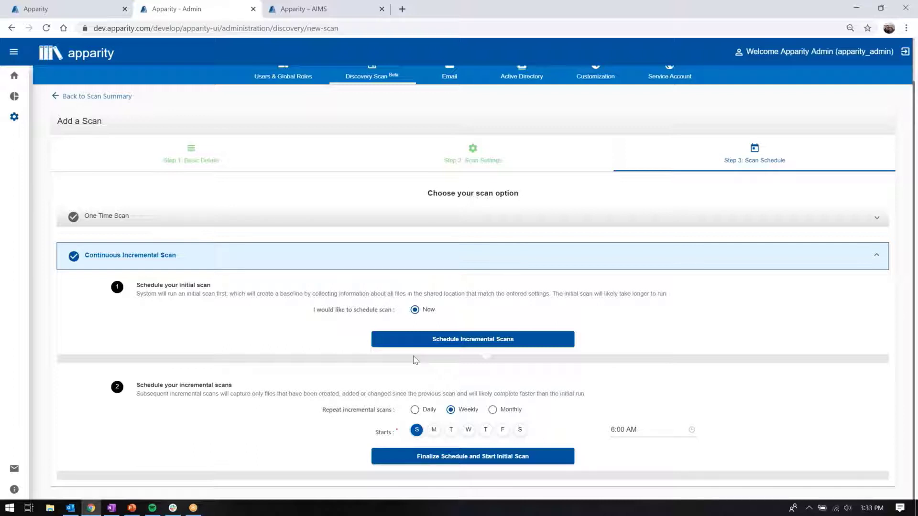
{"action": "left_click", "coordinate": [518, 458]}
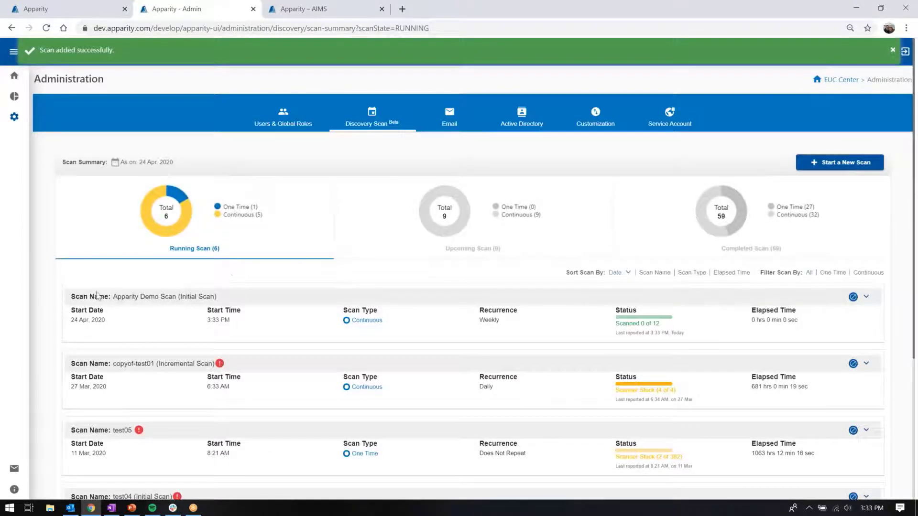
{"action": "left_click_drag", "start_coordinate": [113, 297], "coordinate": [183, 299]}
{"action": "left_click", "coordinate": [67, 284]}
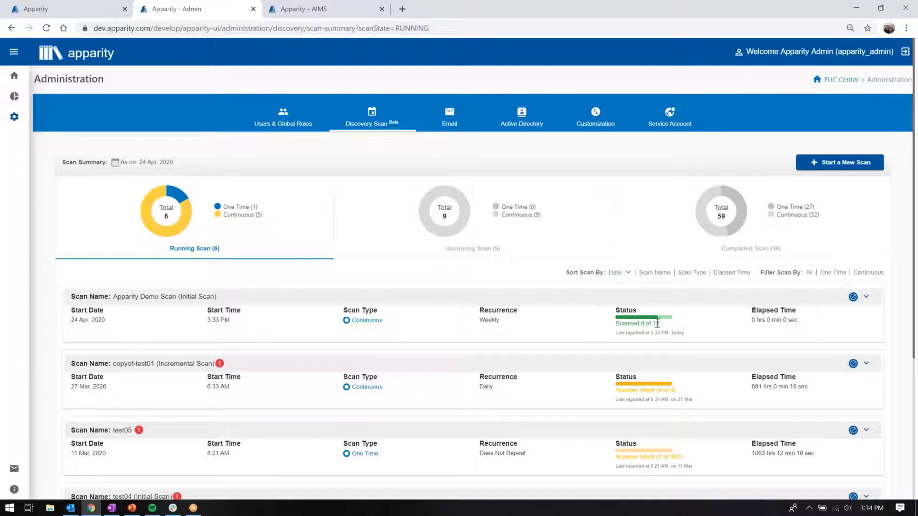
Step: Switch to the AIMS inventory listing and show the unregistered files
{"action": "left_click", "coordinate": [327, 14]}
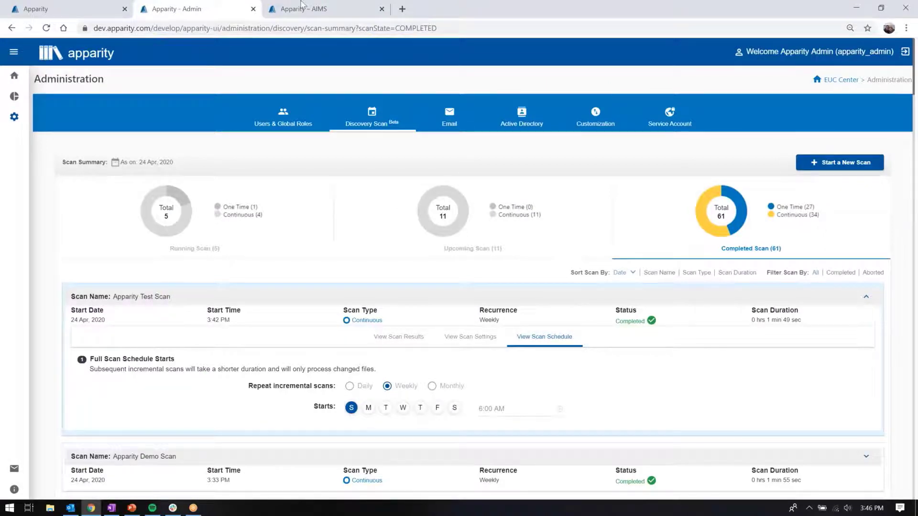
{"action": "left_click", "coordinate": [309, 14]}
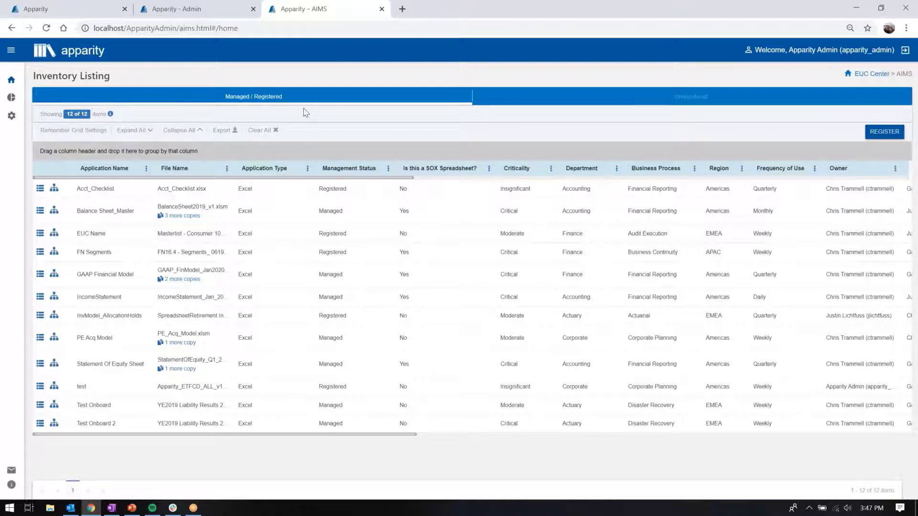
{"action": "left_click", "coordinate": [816, 98]}
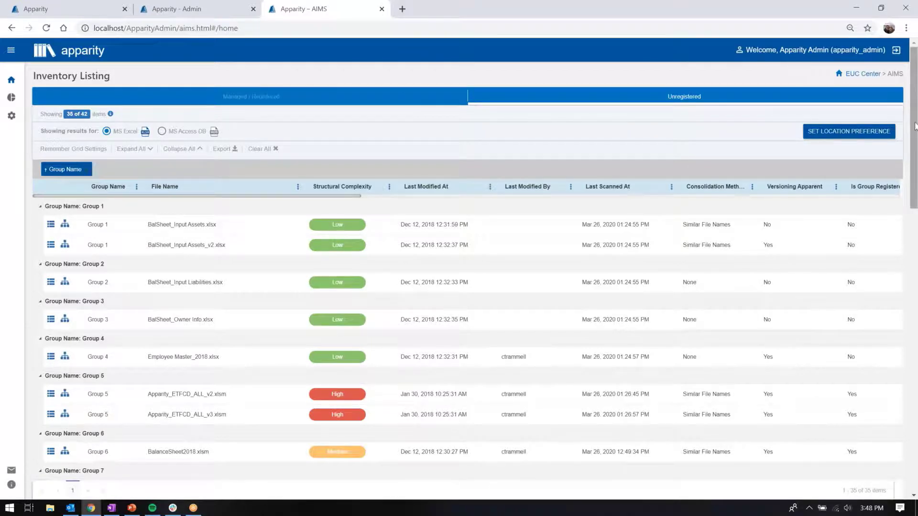
Step: Examine the unregistered Excel file groups and their metadata columns, such as structural complexity, links, macros and formula counts
{"action": "scroll", "coordinate": [915, 116], "scroll_direction": "down", "scroll_amount": 1}
{"action": "left_click_drag", "start_coordinate": [917, 137], "coordinate": [917, 123]}
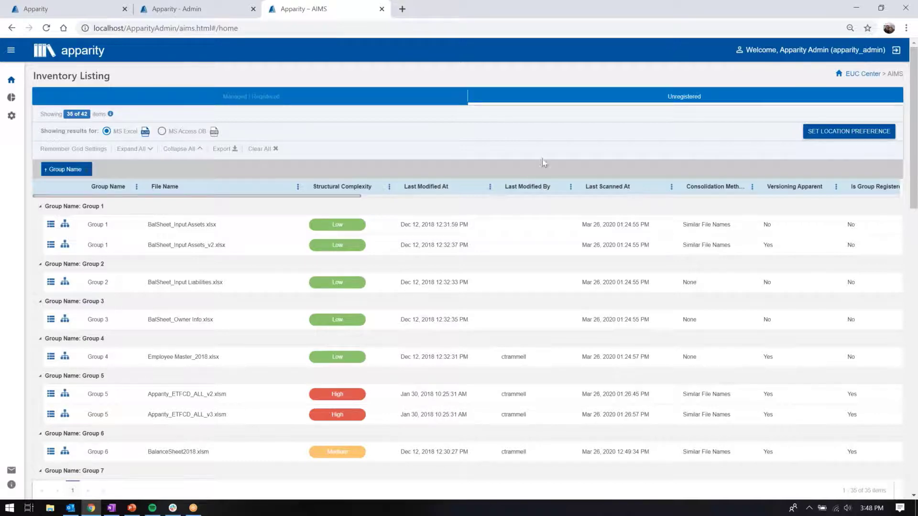
{"action": "left_click_drag", "start_coordinate": [333, 198], "coordinate": [446, 200]}
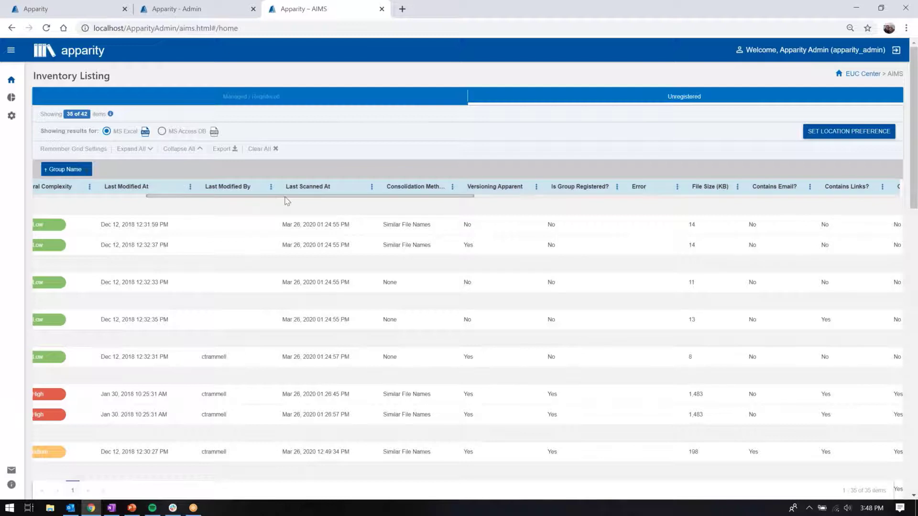
{"action": "left_click_drag", "start_coordinate": [311, 197], "coordinate": [489, 203]}
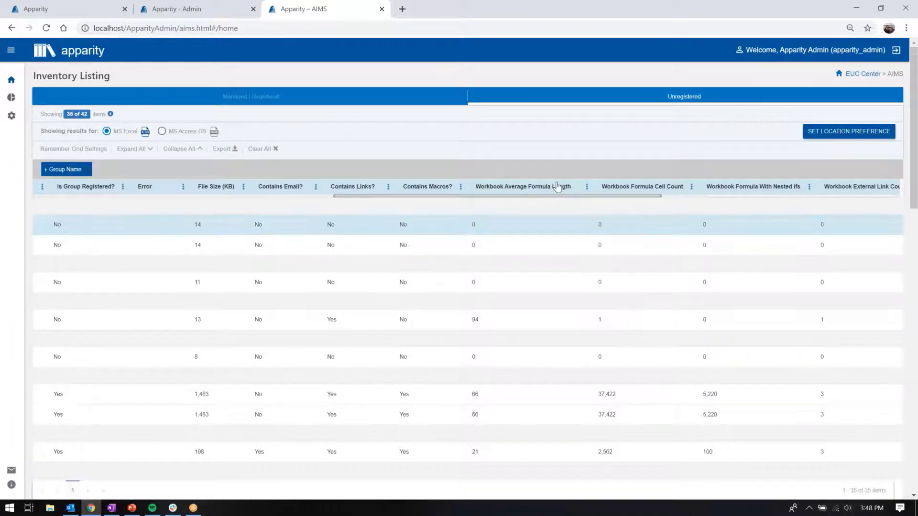
{"action": "left_click_drag", "start_coordinate": [556, 199], "coordinate": [631, 203]}
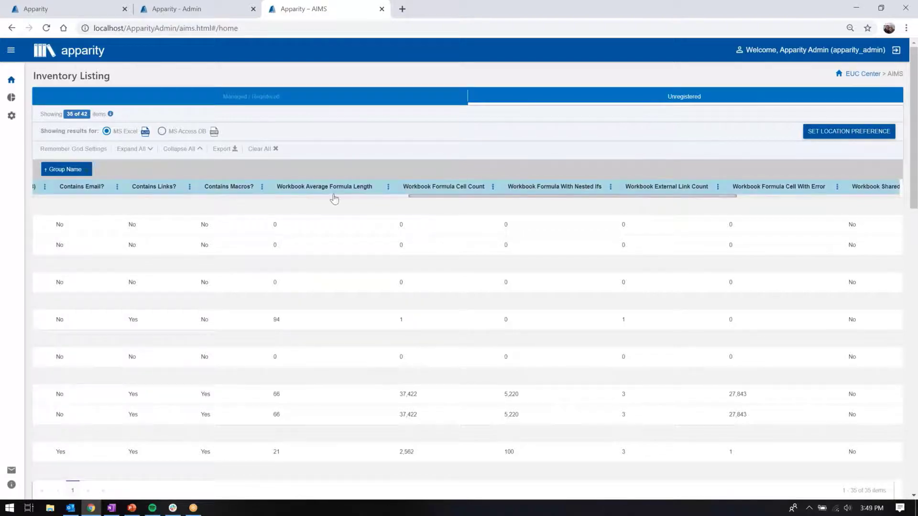
{"action": "left_click_drag", "start_coordinate": [431, 197], "coordinate": [53, 197]}
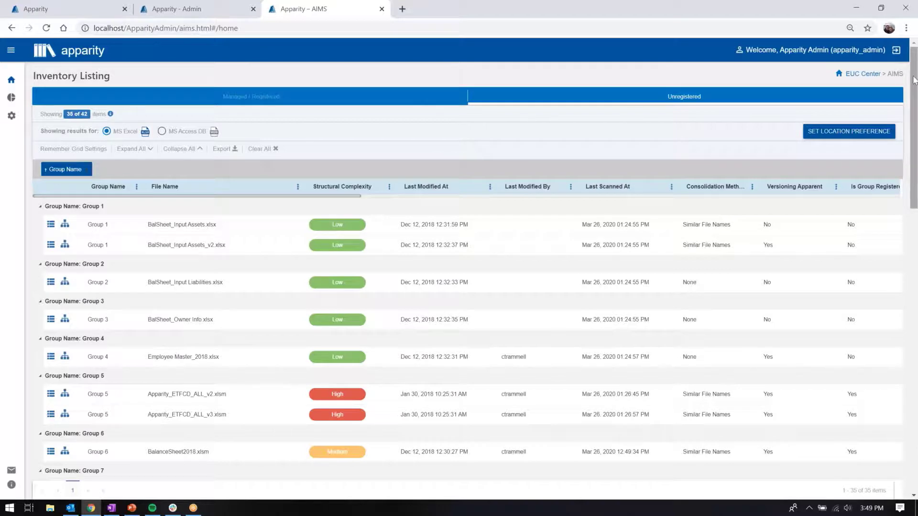
{"action": "left_click_drag", "start_coordinate": [914, 82], "coordinate": [914, 148]}
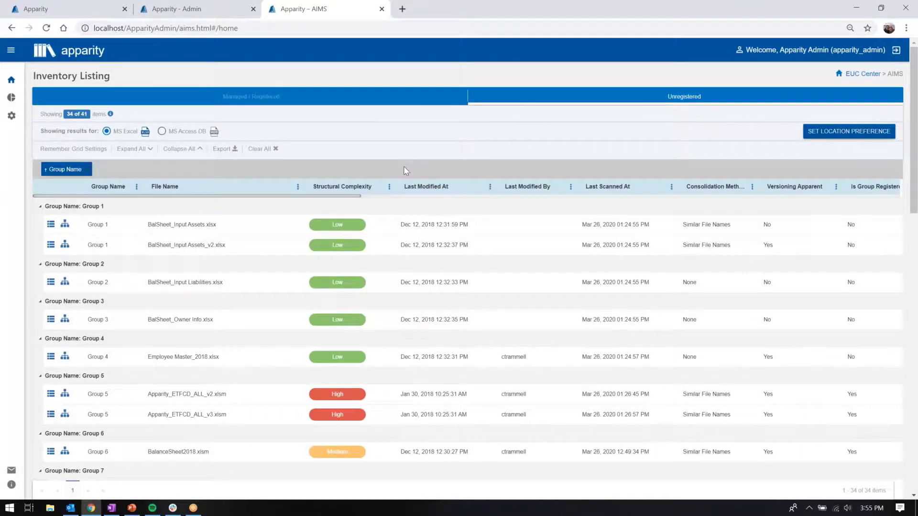
Step: Filter the unregistered Excel files by structural complexity to show only Medium and High
{"action": "left_click", "coordinate": [389, 188]}
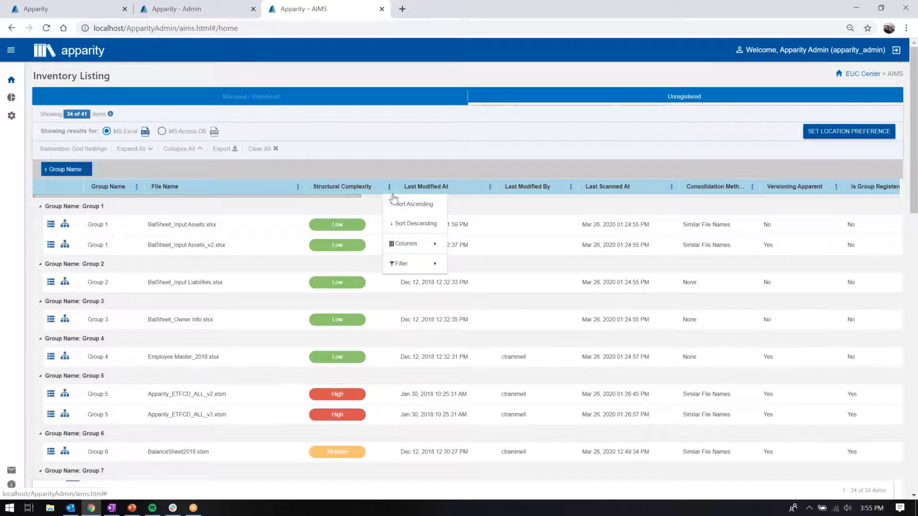
{"action": "mouse_move", "coordinate": [409, 269]}
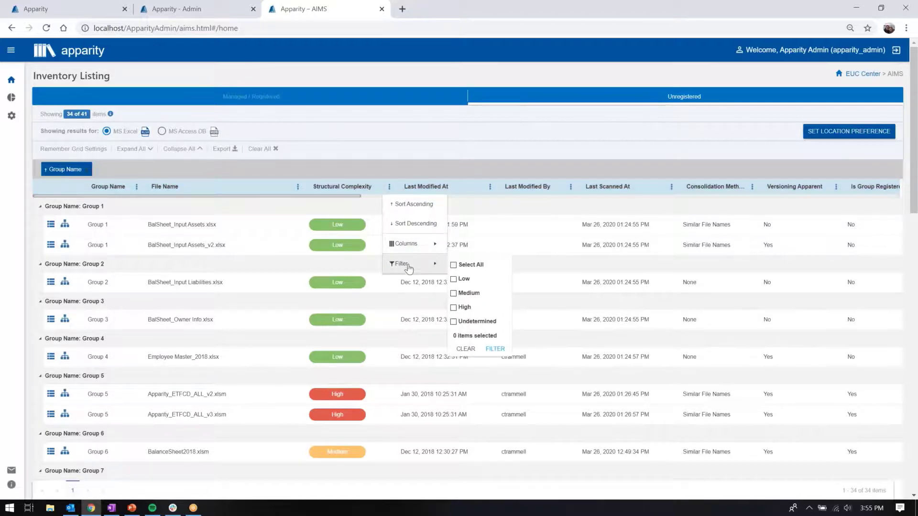
{"action": "left_click", "coordinate": [453, 293]}
{"action": "left_click", "coordinate": [454, 308]}
{"action": "left_click", "coordinate": [496, 349]}
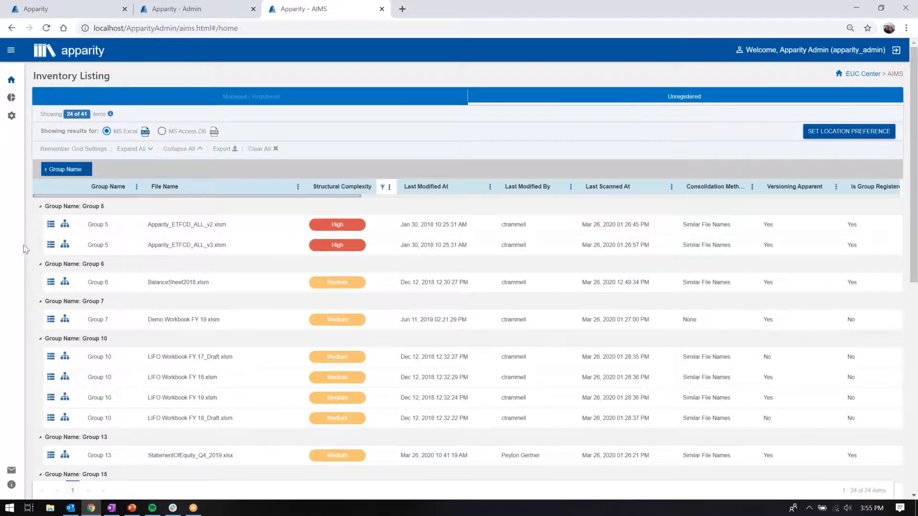
Step: Open the details of Apparity_ETFCD_ALL_v3.xlsm and start registering the file from its registration details
{"action": "left_click", "coordinate": [50, 247]}
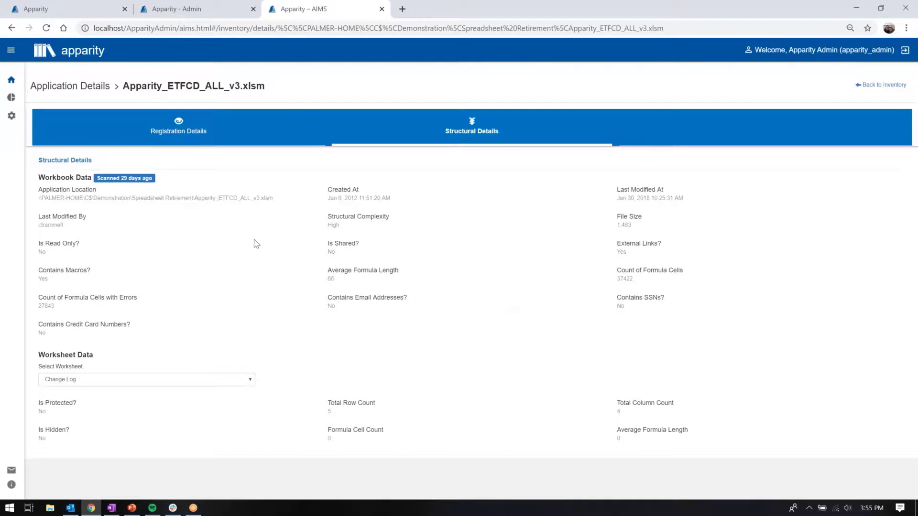
{"action": "left_click", "coordinate": [170, 134]}
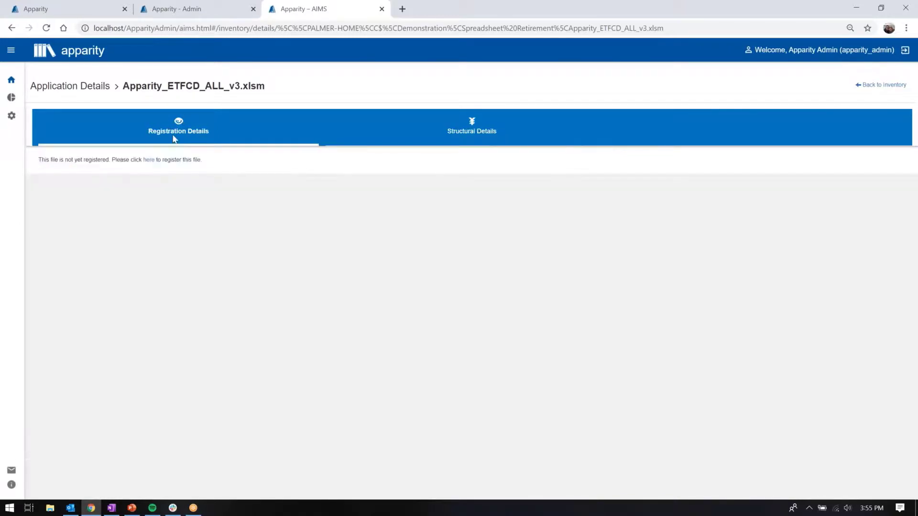
{"action": "left_click", "coordinate": [148, 160]}
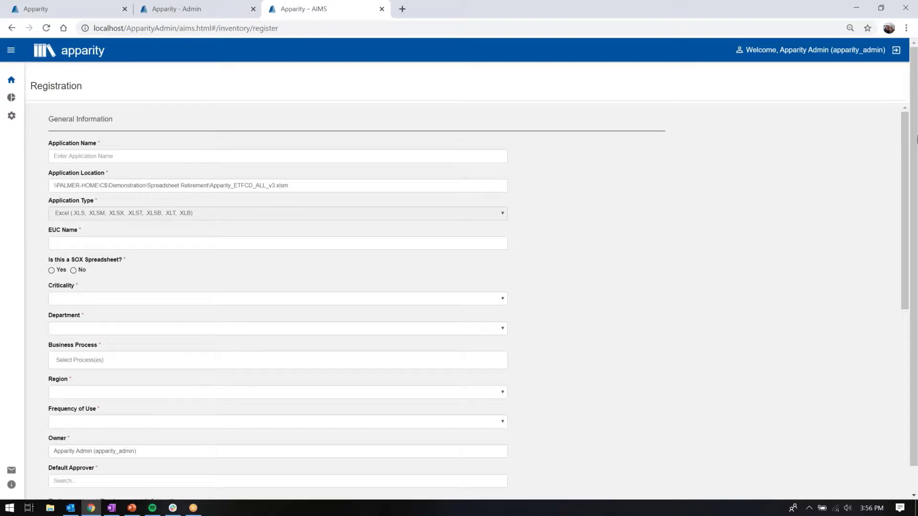
Step: Register the file as SOX spreadsheet Apparity Actuarial EUC with Critical criticality, Actuary department, Actuarial process, EMEA region, Monthly use, an owner and an approver
{"action": "left_click", "coordinate": [476, 300]}
{"action": "left_click", "coordinate": [466, 316]}
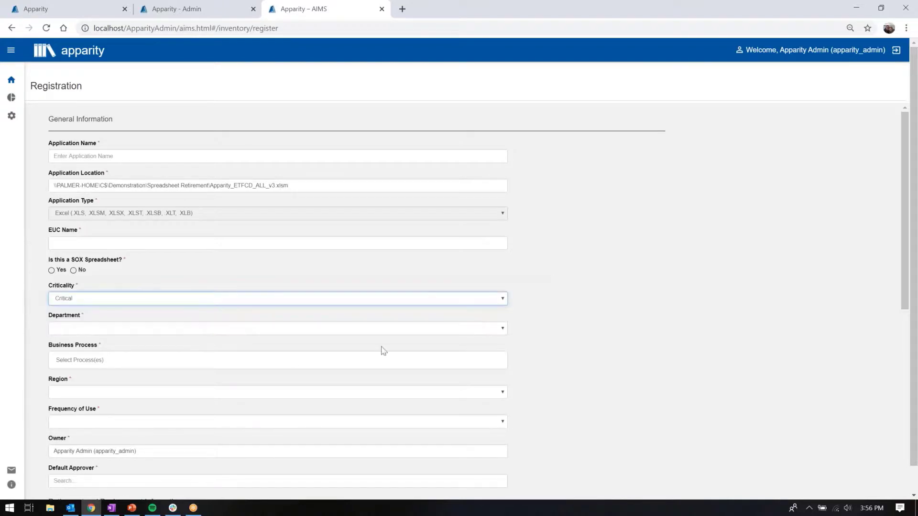
{"action": "left_click", "coordinate": [277, 360]}
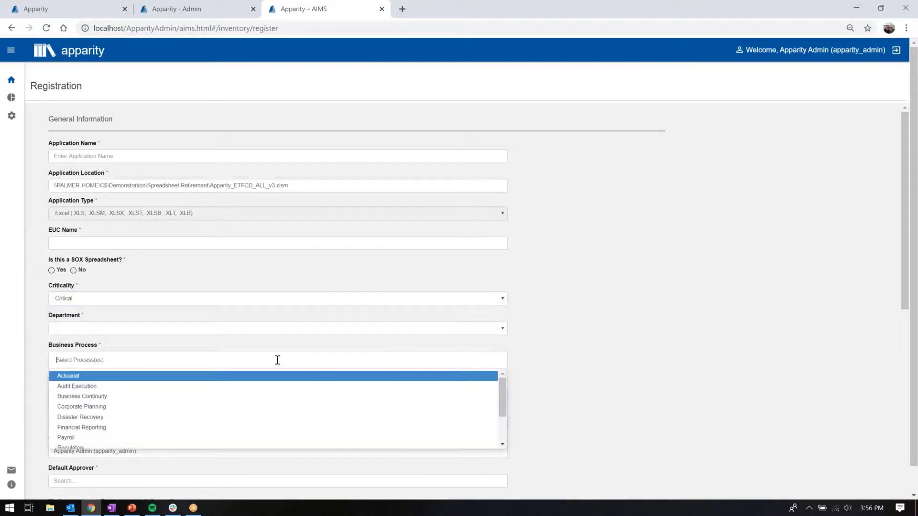
{"action": "left_click", "coordinate": [201, 378]}
{"action": "left_click", "coordinate": [127, 328]}
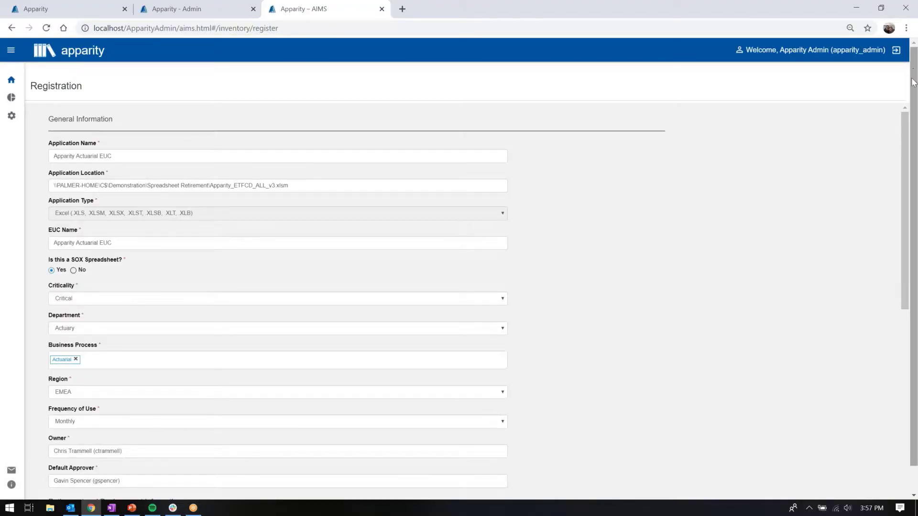
{"action": "left_click_drag", "start_coordinate": [914, 74], "coordinate": [917, 371]}
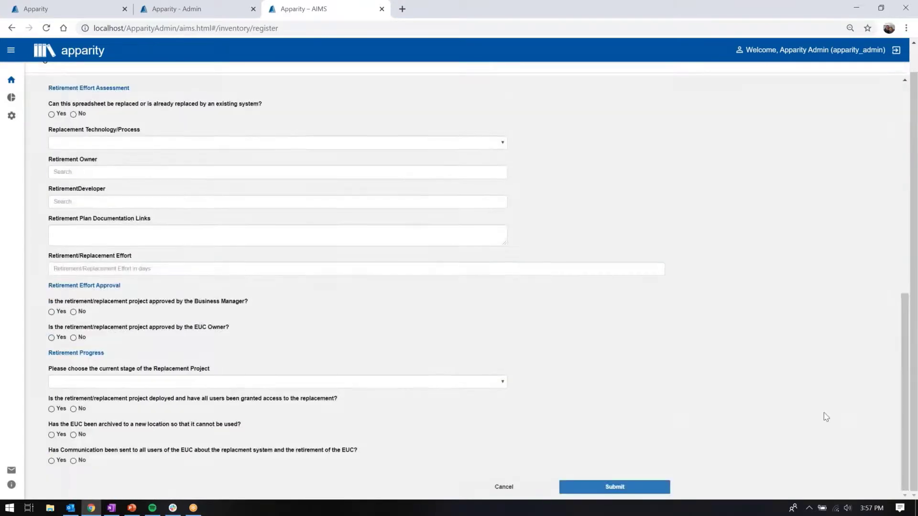
{"action": "left_click", "coordinate": [633, 486]}
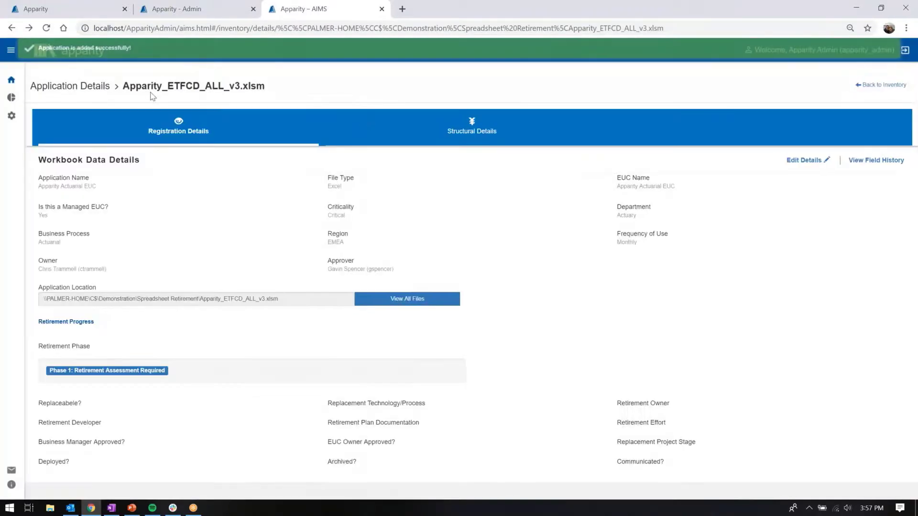
Step: Return to the inventory listing, show the managed and registered files, and locate the Apparity Actuarial EUC entry
{"action": "left_click", "coordinate": [9, 80]}
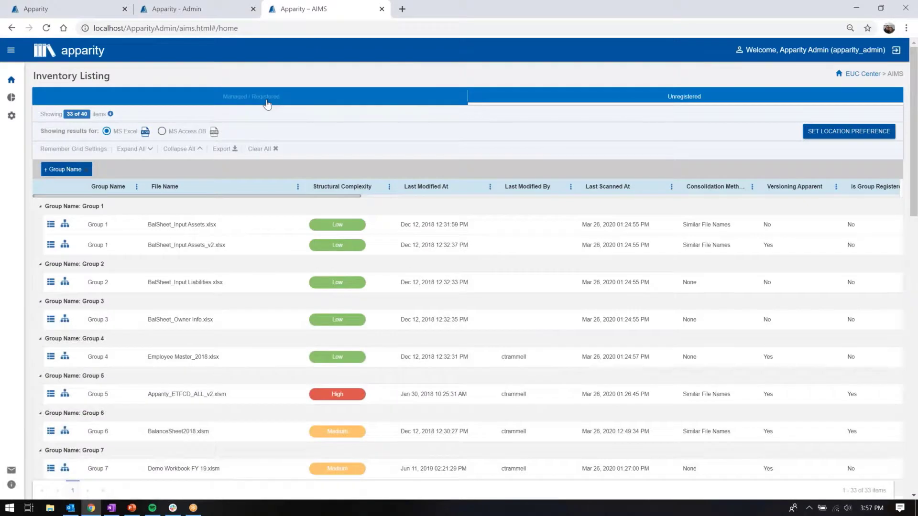
{"action": "left_click", "coordinate": [266, 102]}
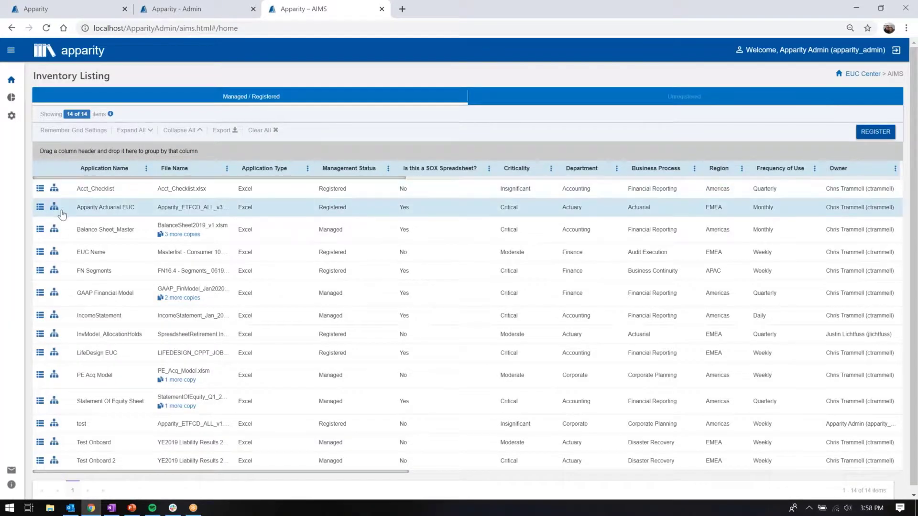
{"action": "triple_click", "coordinate": [138, 214]}
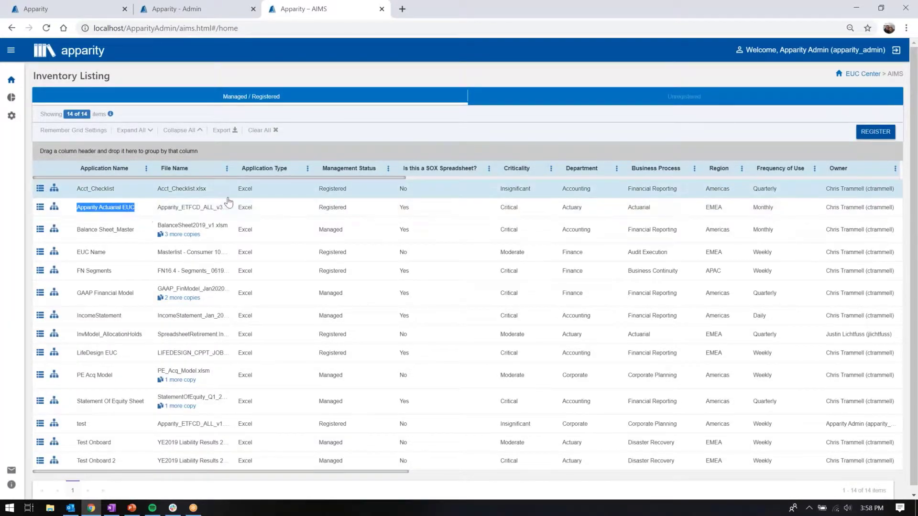
{"action": "left_click", "coordinate": [16, 209]}
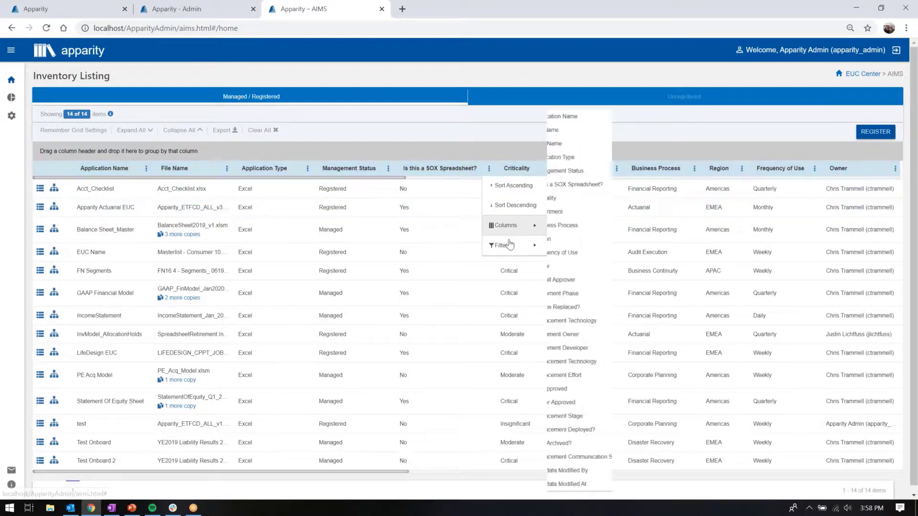
Step: Filter the managed and registered inventory to SOX spreadsheets marked Yes
{"action": "mouse_move", "coordinate": [509, 244]}
{"action": "left_click", "coordinate": [602, 275]}
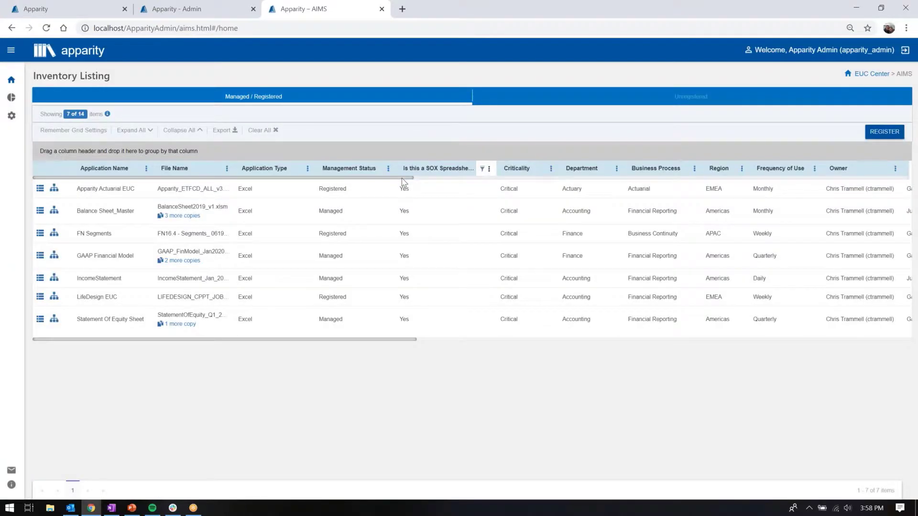